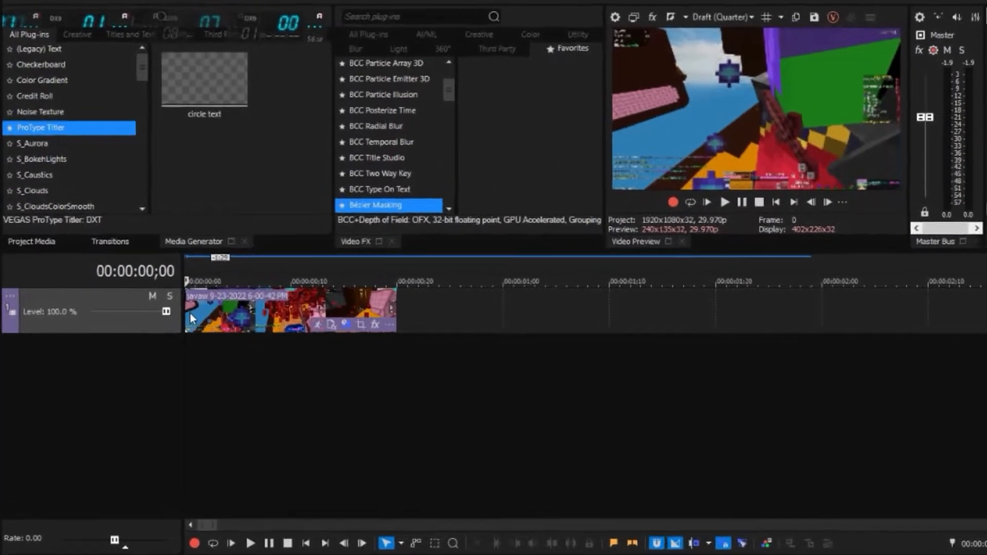
- Choose Optical Flow in the timeline clip's resample switches
{"action": "right_click", "coordinate": [164, 315]}
{"action": "mouse_move", "coordinate": [226, 469]}
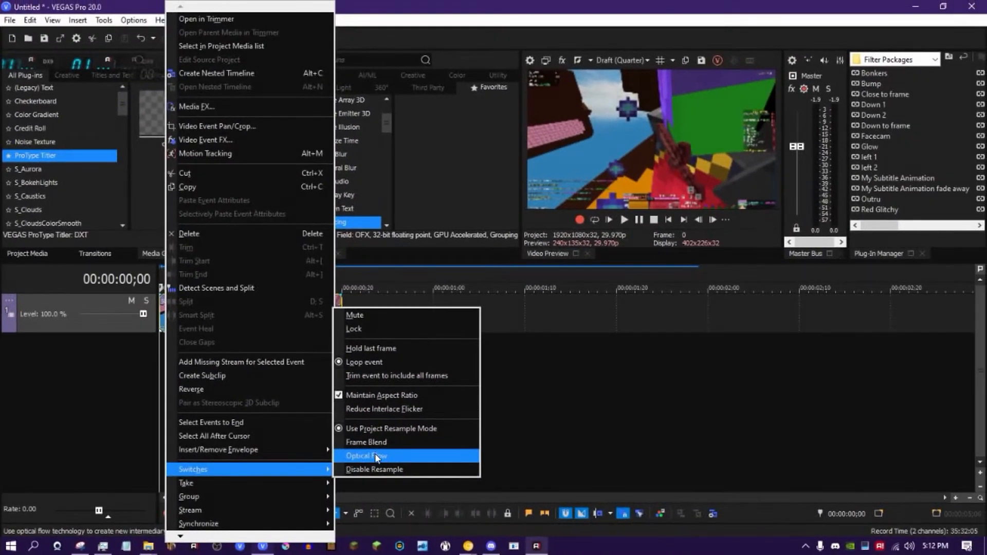
{"action": "left_click", "coordinate": [439, 454]}
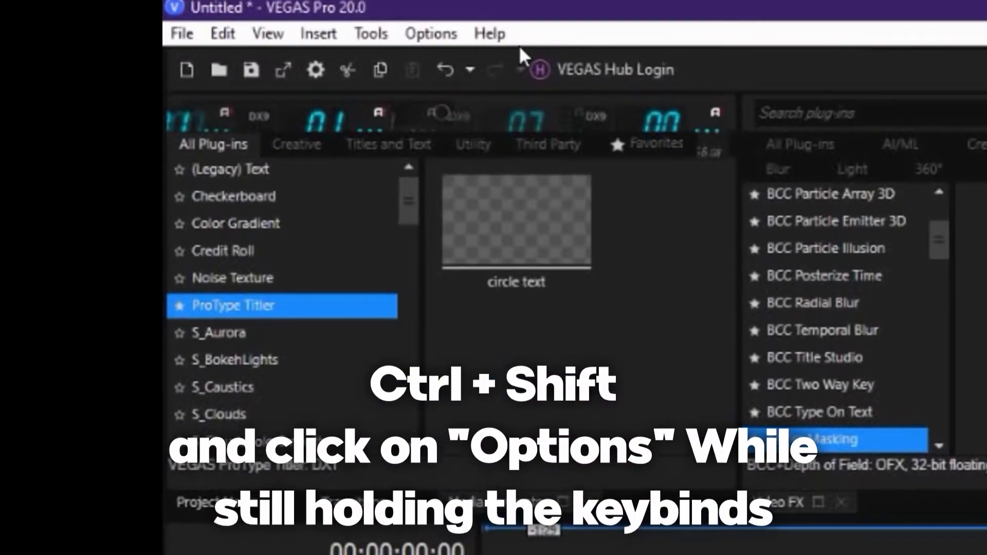
- Open the hidden internal preferences and filter them by "optic" to examine the optical flow settings
{"action": "left_click", "coordinate": [434, 33], "text": "ctrl+shift"}
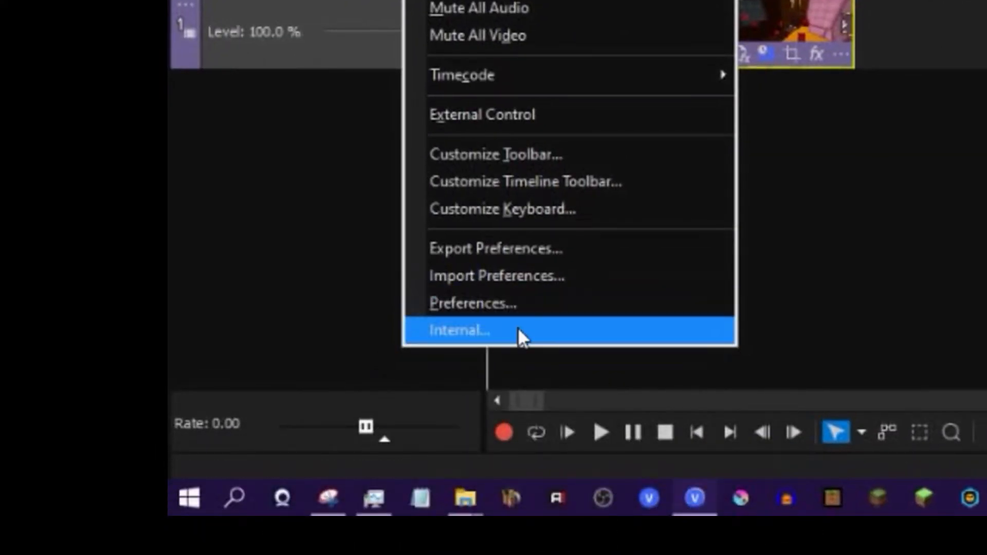
{"action": "left_click", "coordinate": [525, 324]}
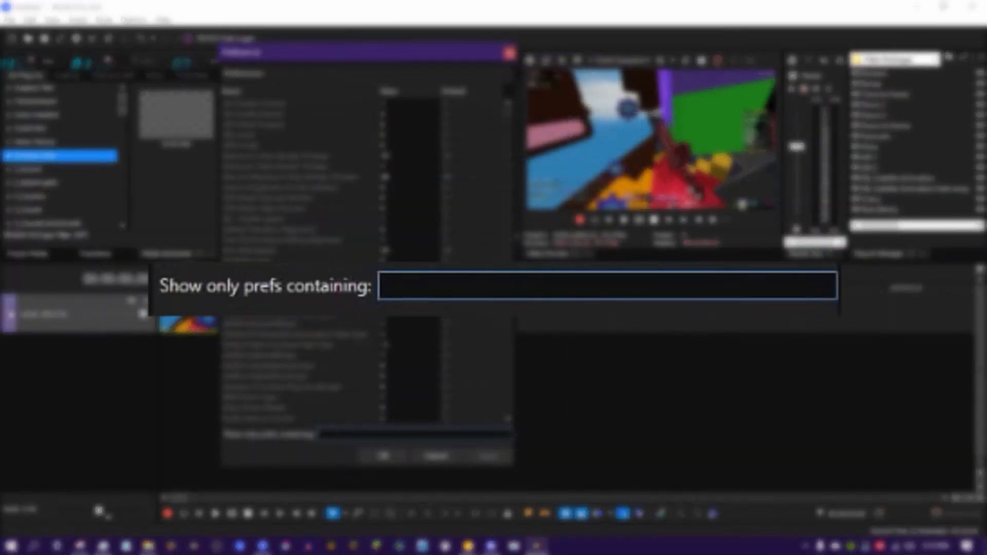
{"action": "type", "text": "opt"}
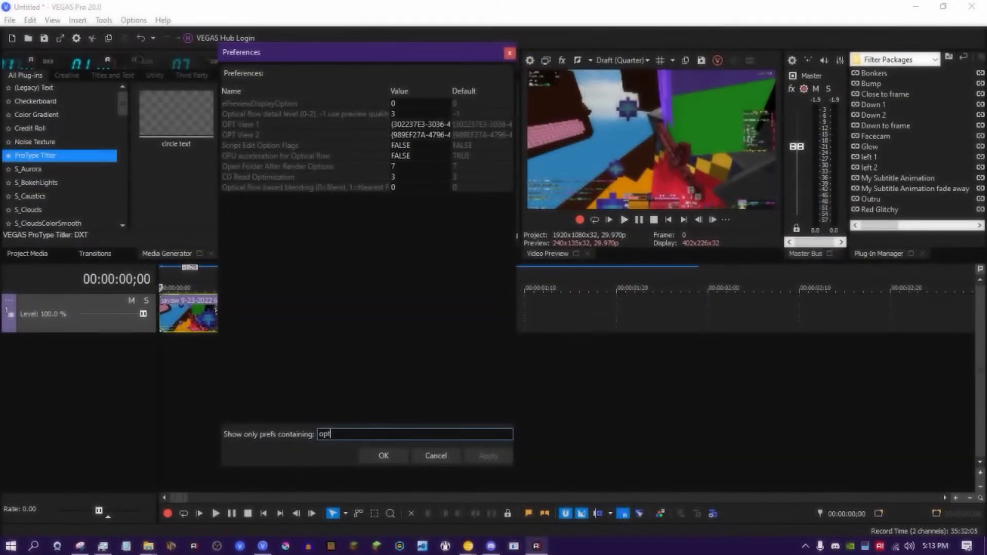
{"action": "type", "text": "ic"}
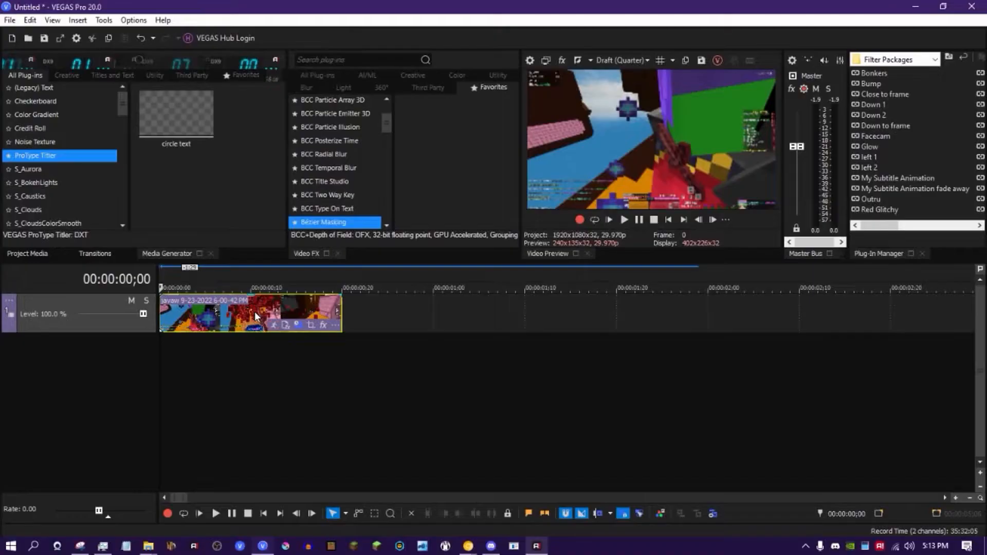
- Set the gameplay clip's resample mode to Optical Flow instead of the project resample mode
{"action": "right_click", "coordinate": [174, 313]}
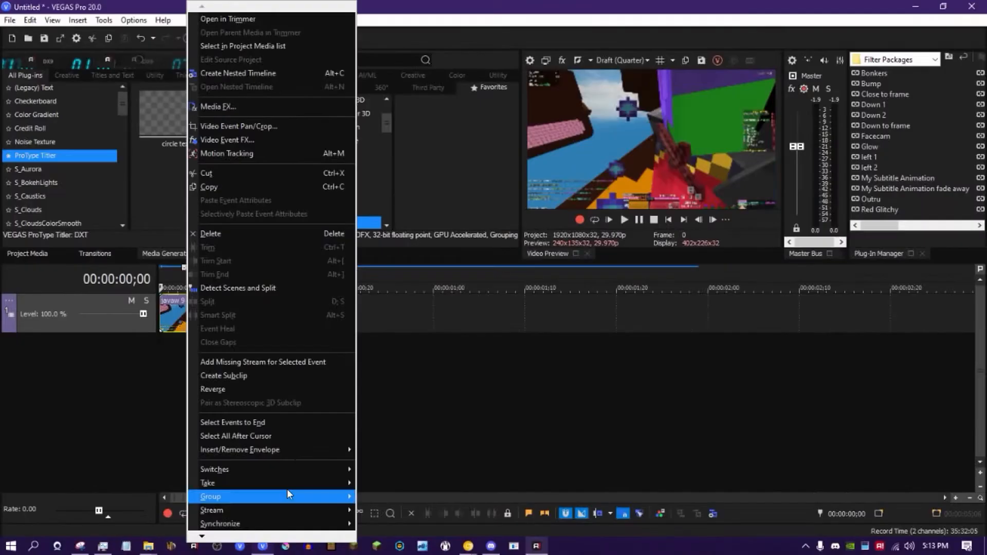
{"action": "mouse_move", "coordinate": [300, 470]}
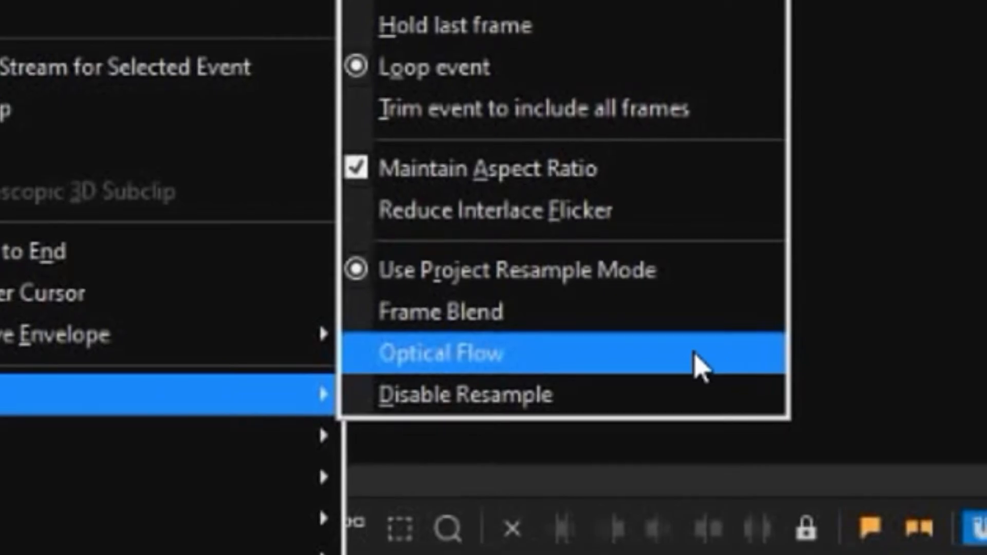
{"action": "left_click", "coordinate": [699, 360]}
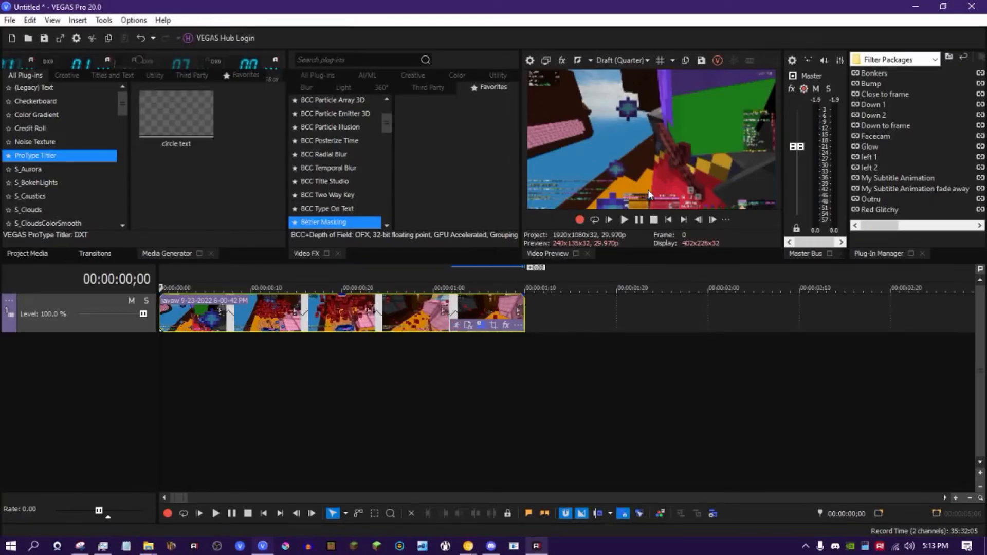
- Advance the preview frame by frame through the stretched clip to examine the optical flow interpolation
{"action": "left_click", "coordinate": [711, 218]}
{"action": "left_click", "coordinate": [710, 219]}
{"action": "left_click", "coordinate": [710, 218]}
{"action": "left_click", "coordinate": [710, 218]}
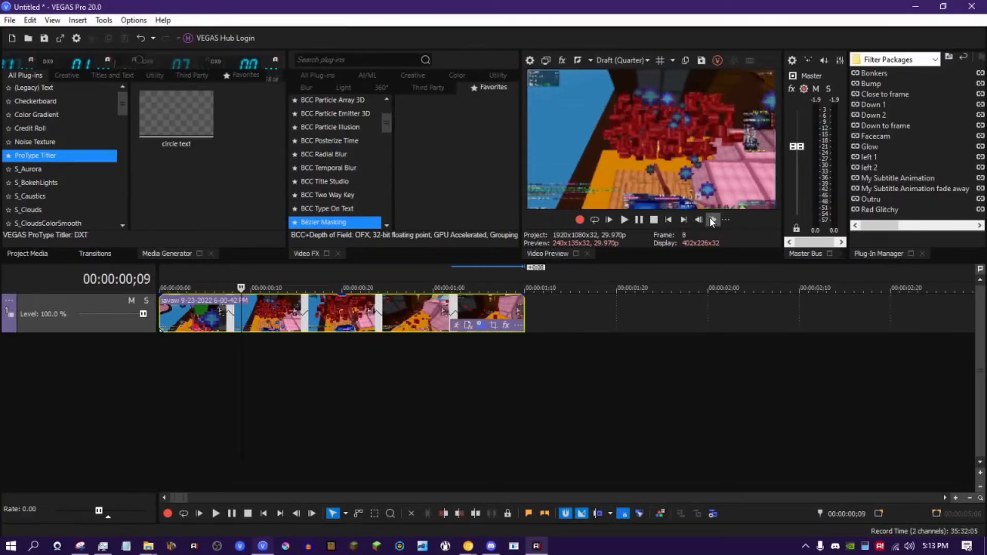
{"action": "left_click", "coordinate": [711, 219]}
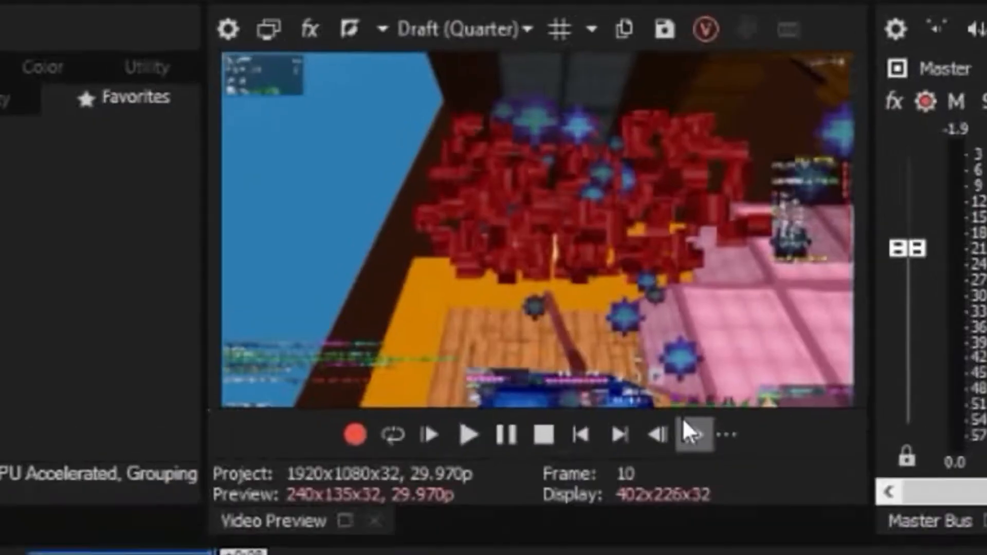
{"action": "left_click", "coordinate": [685, 424]}
{"action": "left_click", "coordinate": [686, 423]}
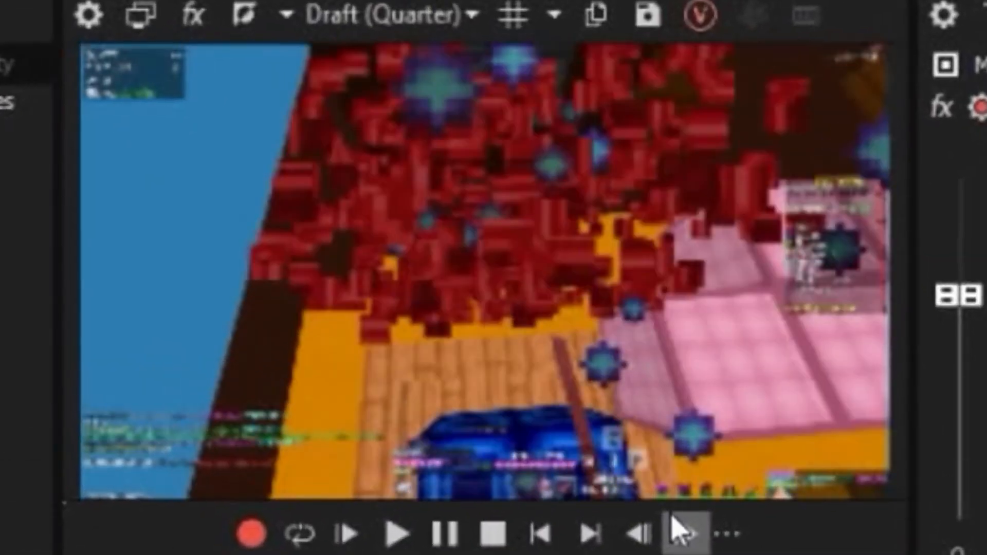
{"action": "left_click", "coordinate": [686, 423]}
{"action": "left_click", "coordinate": [686, 423]}
{"action": "left_click", "coordinate": [686, 423]}
{"action": "left_click", "coordinate": [685, 424]}
{"action": "left_click", "coordinate": [685, 424]}
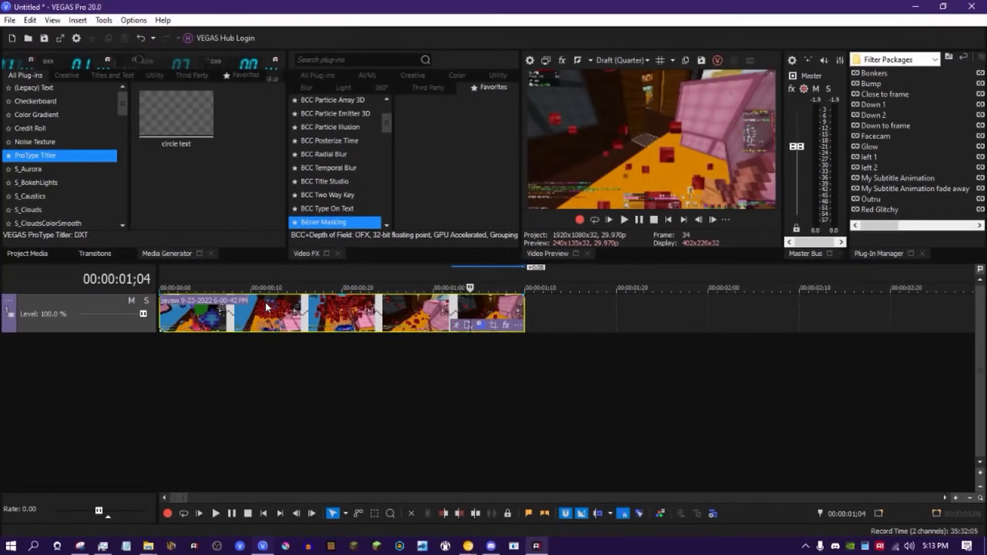
- Play the stretched clip from its start and return the playhead to the beginning
{"action": "left_click", "coordinate": [167, 279]}
{"action": "left_click", "coordinate": [623, 220]}
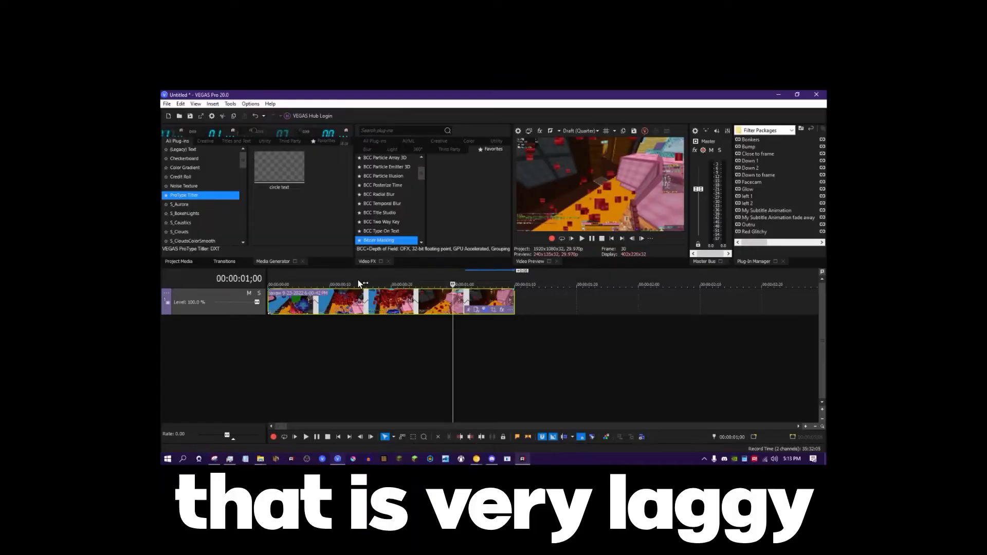
{"action": "left_click", "coordinate": [273, 277]}
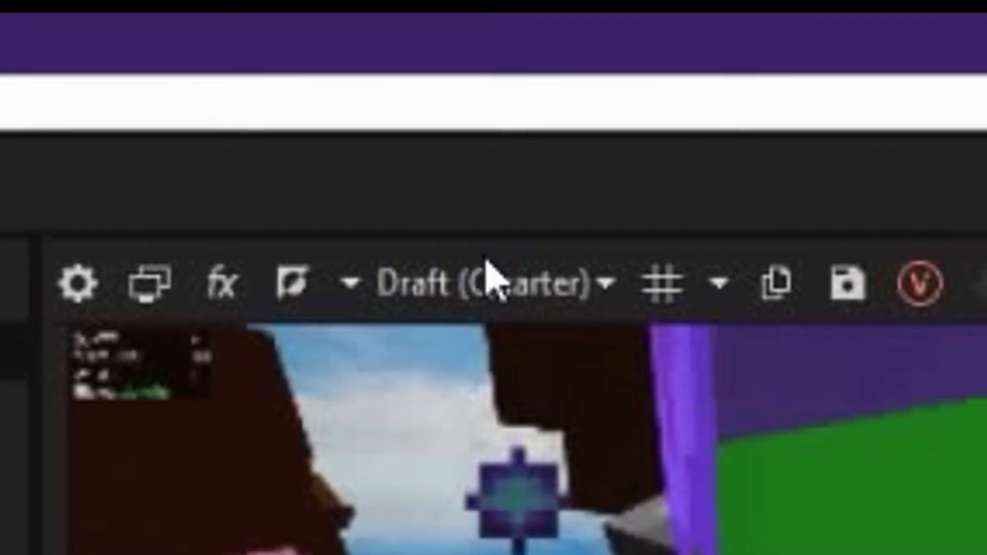
- Set the preview quality to Good (Quarter) and step through the clip's opening frames
{"action": "left_click", "coordinate": [578, 131]}
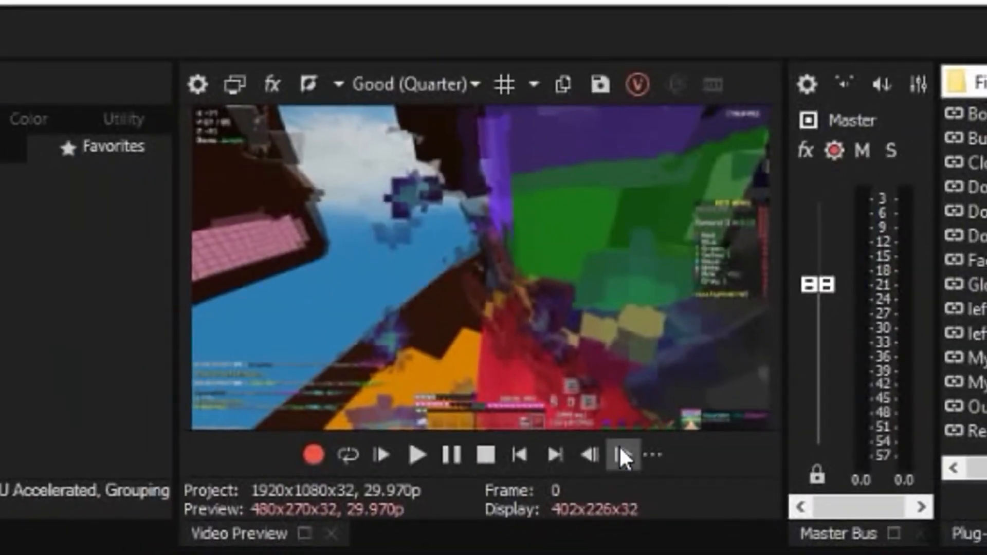
{"action": "left_click", "coordinate": [573, 375]}
{"action": "left_click", "coordinate": [619, 445]}
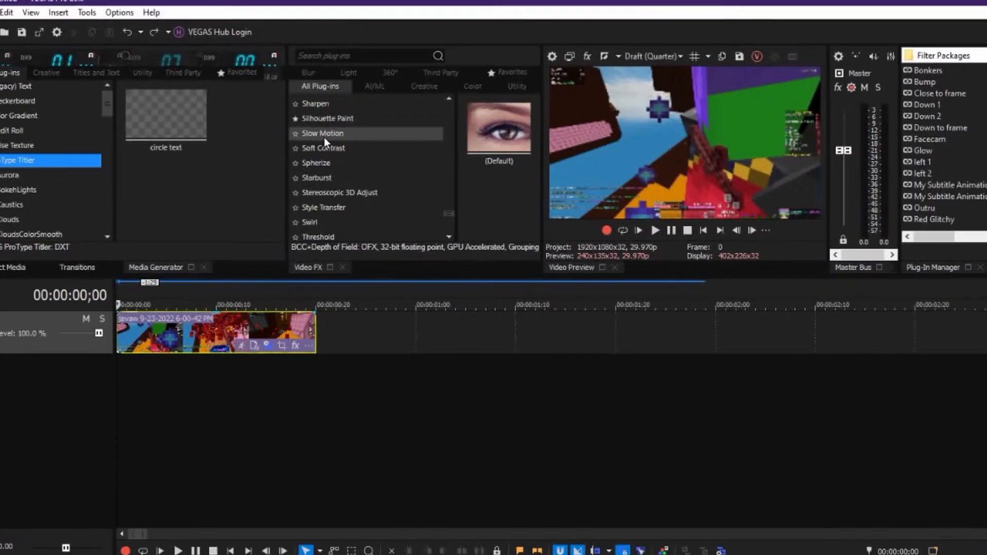
- Apply the default Slow Motion effect to the clip and set its quality to Fine
{"action": "left_click", "coordinate": [483, 295]}
{"action": "left_click_drag", "start_coordinate": [491, 135], "coordinate": [216, 308]}
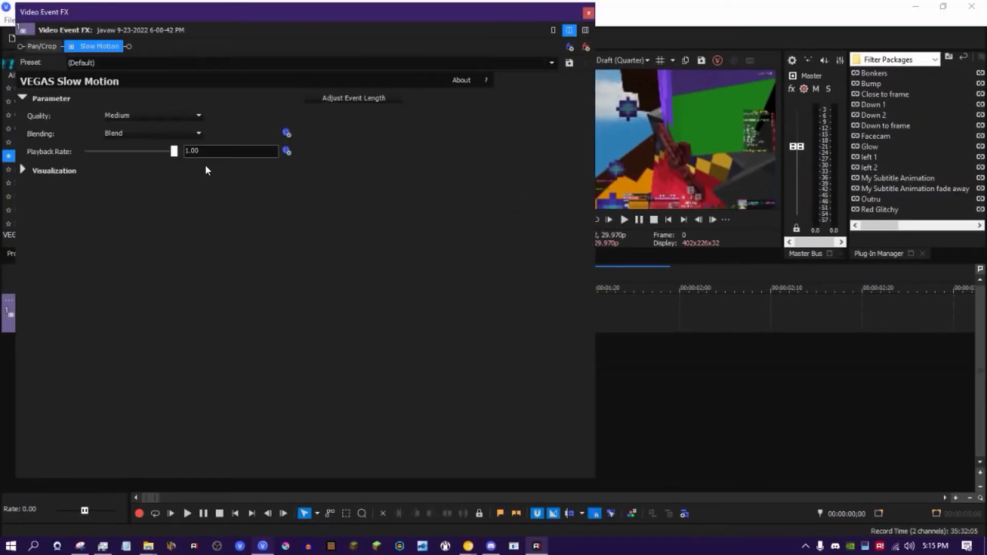
{"action": "left_click", "coordinate": [171, 118]}
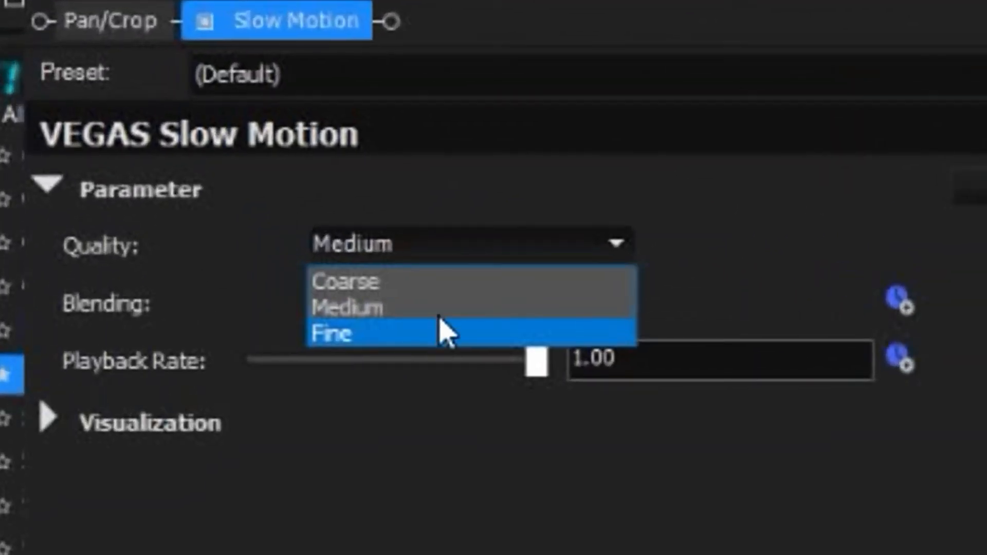
{"action": "left_click", "coordinate": [443, 331]}
- Try Nearest Frame blending in the Slow Motion effect and set the blending back to Blend
{"action": "left_click", "coordinate": [432, 303]}
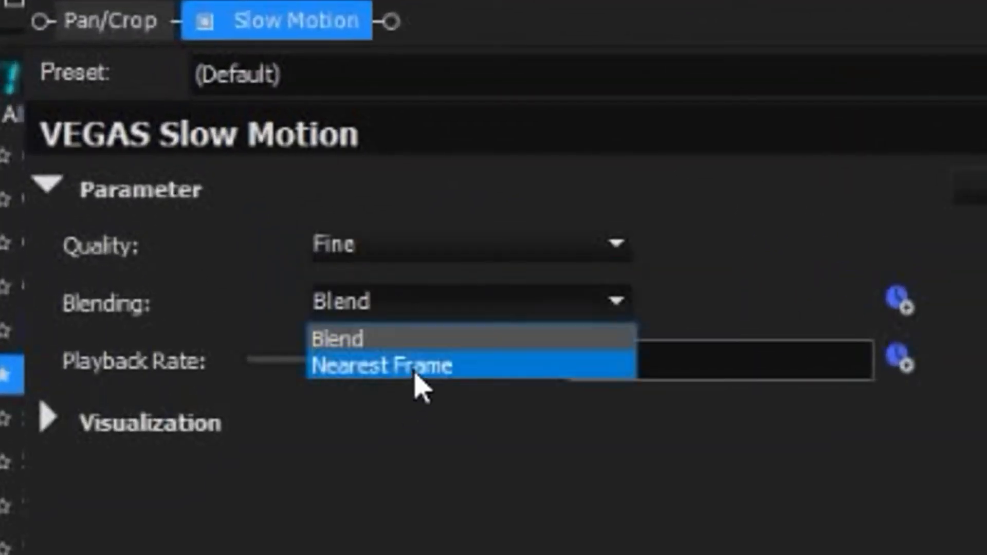
{"action": "left_click", "coordinate": [411, 366]}
{"action": "left_click", "coordinate": [434, 313]}
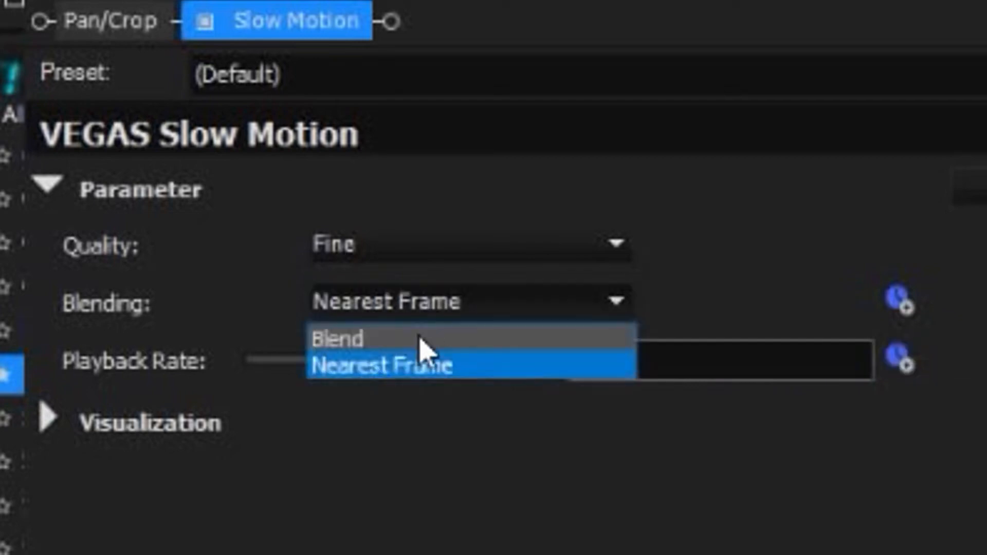
{"action": "left_click", "coordinate": [419, 340]}
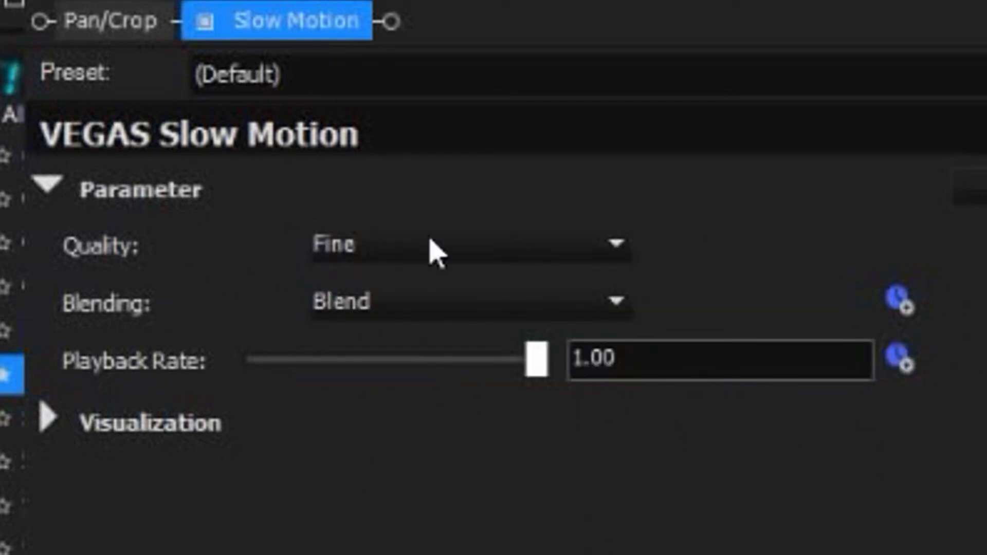
- Close the Slow Motion settings and time-stretch the clip so it ends at about 00:00:01;09
{"action": "left_click", "coordinate": [720, 359]}
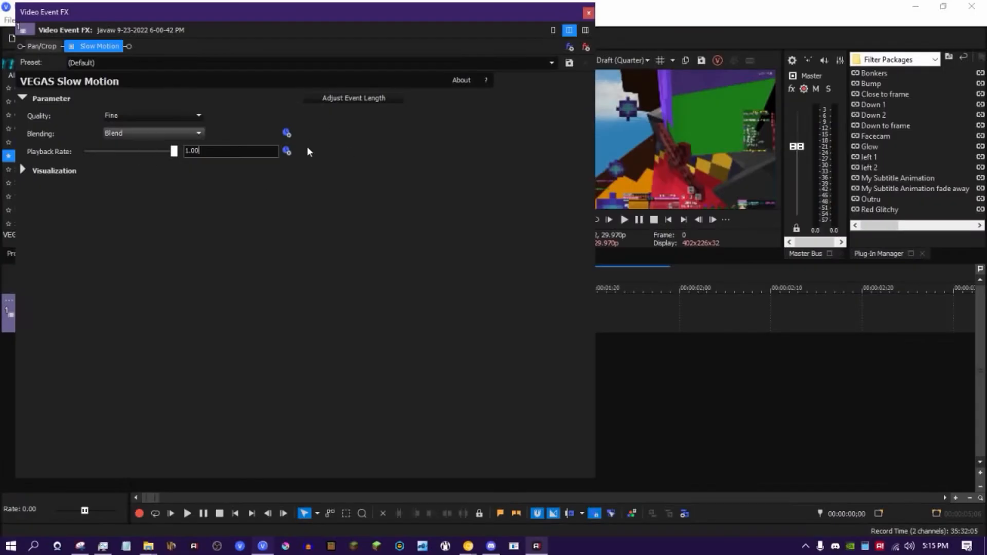
{"action": "left_click", "coordinate": [589, 13]}
{"action": "left_click_drag", "start_coordinate": [312, 305], "coordinate": [473, 304]}
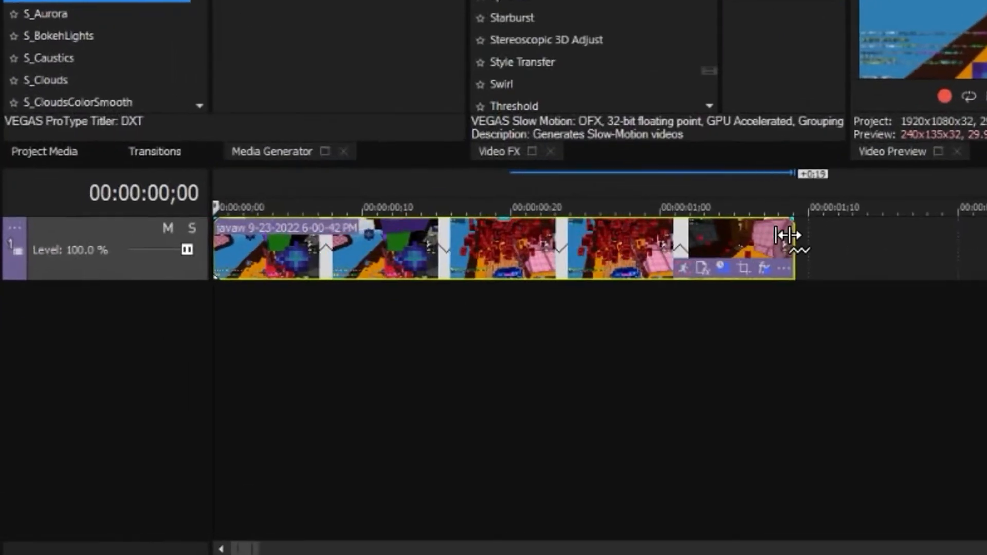
- Copy the playback rate from the clip's properties and set that rate to 1
{"action": "right_click", "coordinate": [434, 314]}
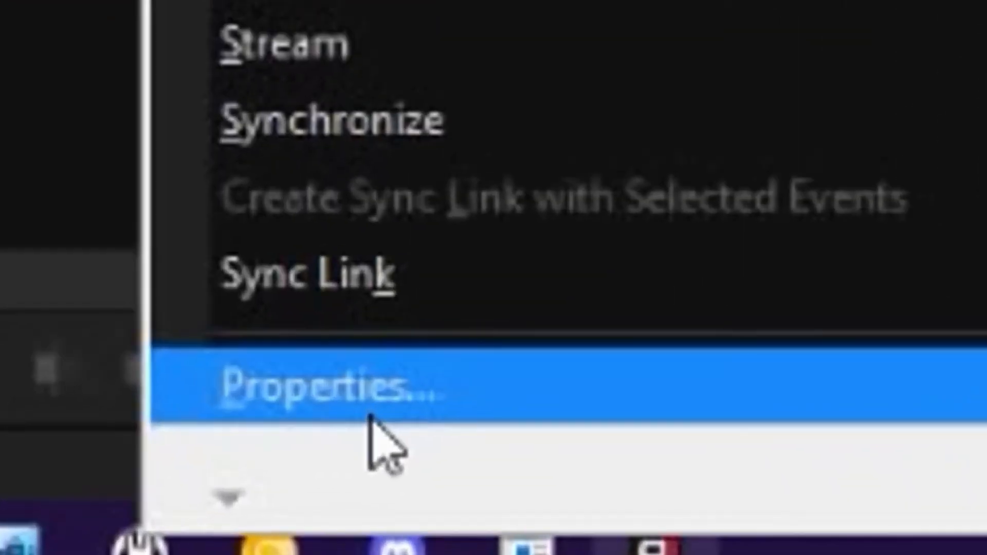
{"action": "left_click", "coordinate": [485, 520]}
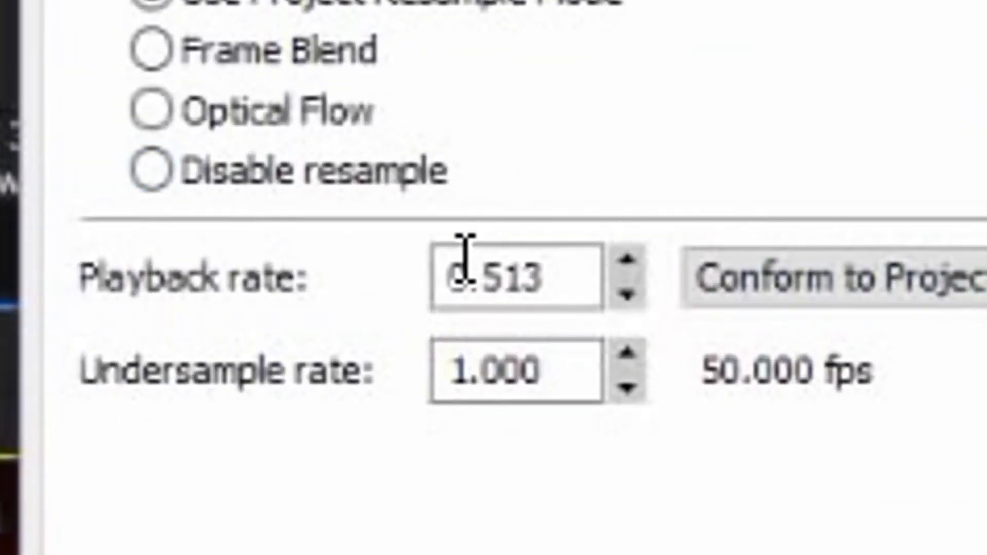
{"action": "left_click", "coordinate": [471, 263]}
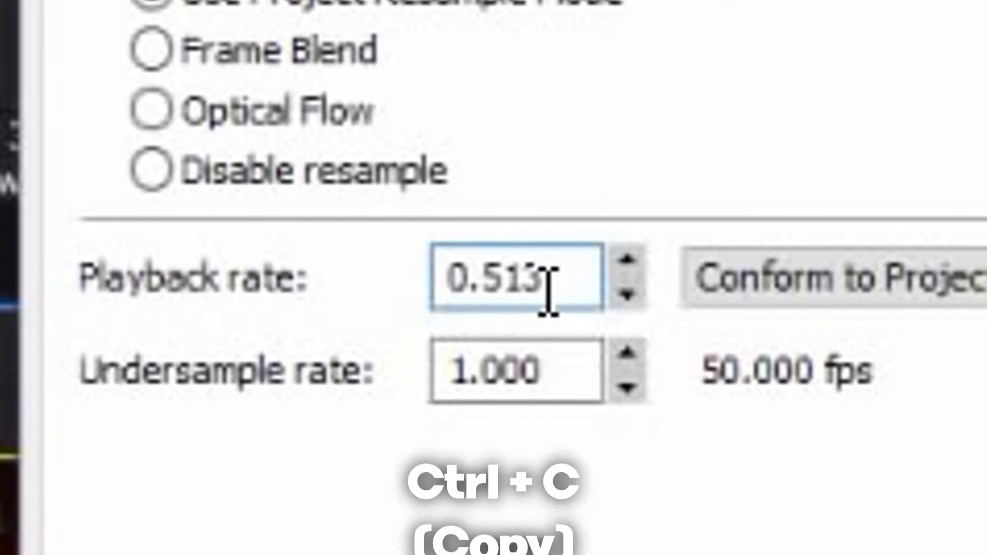
{"action": "double_click", "coordinate": [547, 285]}
{"action": "key", "text": "ctrl+c"}
{"action": "type", "text": "1"}
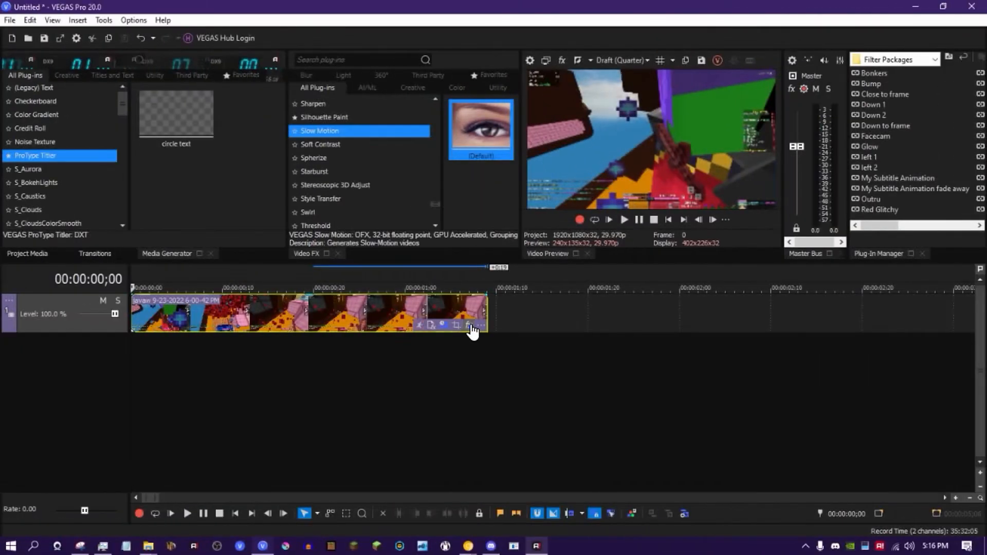
- Set the Slow Motion effect's playback rate to the copied 0.513 value and close the effect settings
{"action": "left_click", "coordinate": [471, 328]}
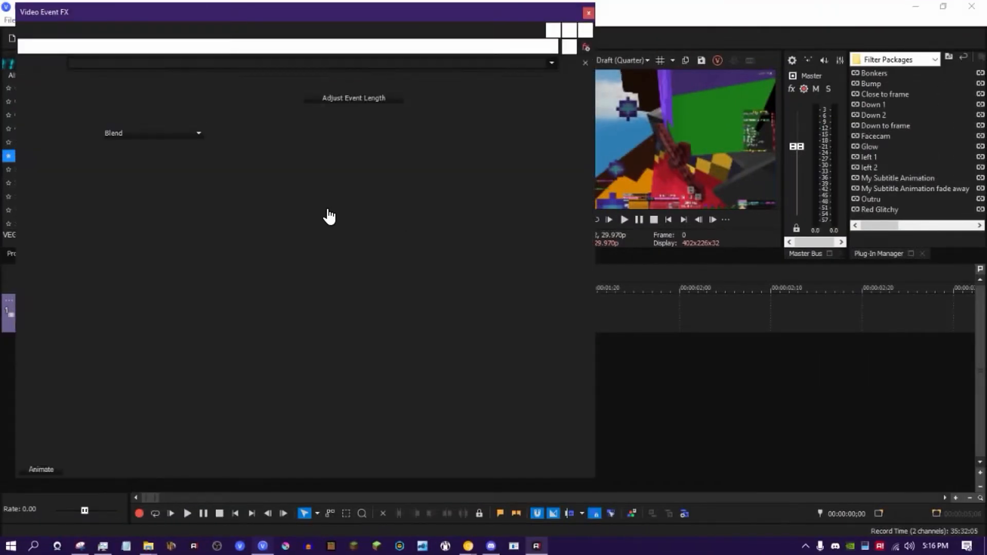
{"action": "left_click", "coordinate": [237, 154]}
{"action": "key", "text": "ctrl+a"}
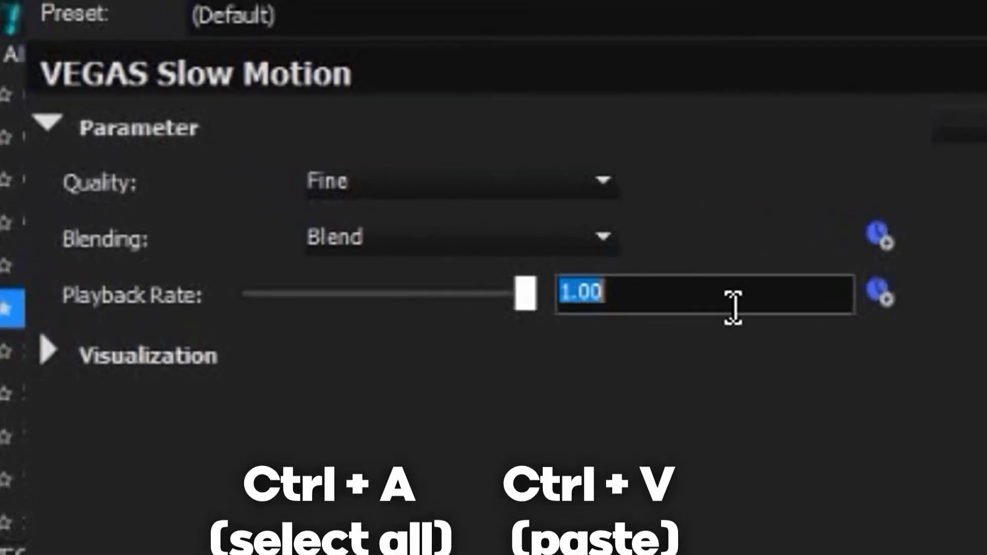
{"action": "key", "text": "ctrl+v"}
{"action": "key", "text": "Return"}
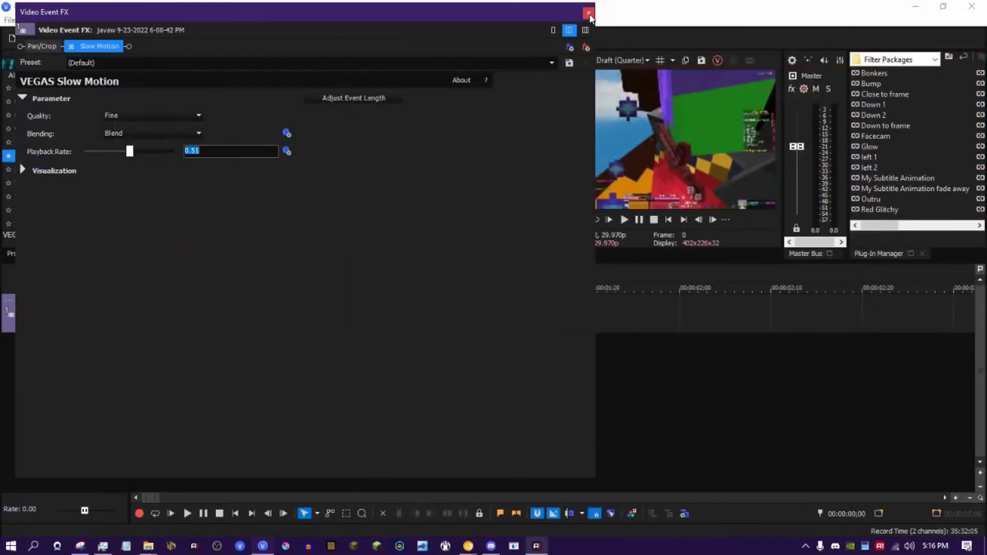
{"action": "left_click", "coordinate": [588, 13]}
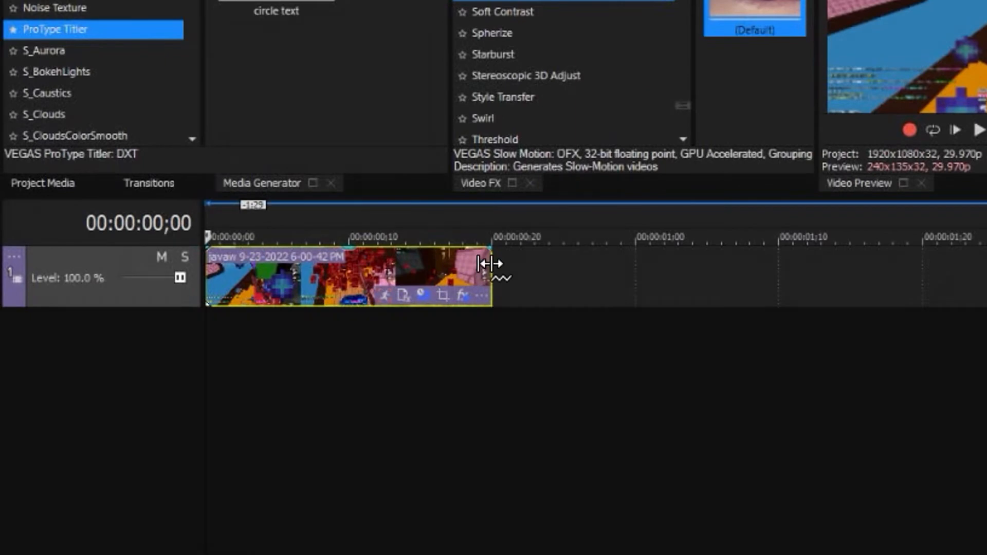
- Stretch the end of the shortened clip past the one-second mark on the timeline
{"action": "left_click_drag", "start_coordinate": [489, 263], "coordinate": [758, 264]}
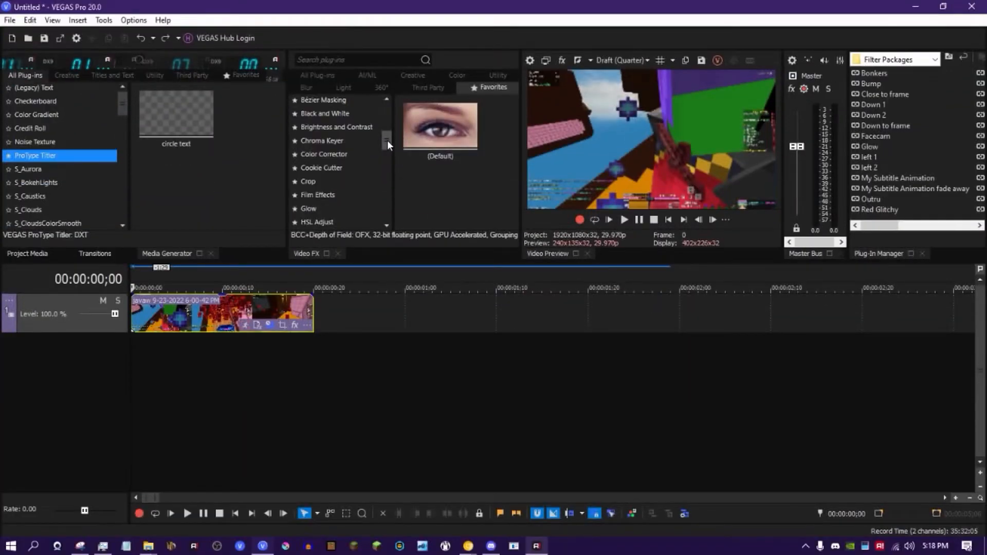
- Find TwixtorPRO among all video effects and apply its Teixtor preset to the gameplay clip
{"action": "left_click_drag", "start_coordinate": [387, 140], "coordinate": [388, 108]}
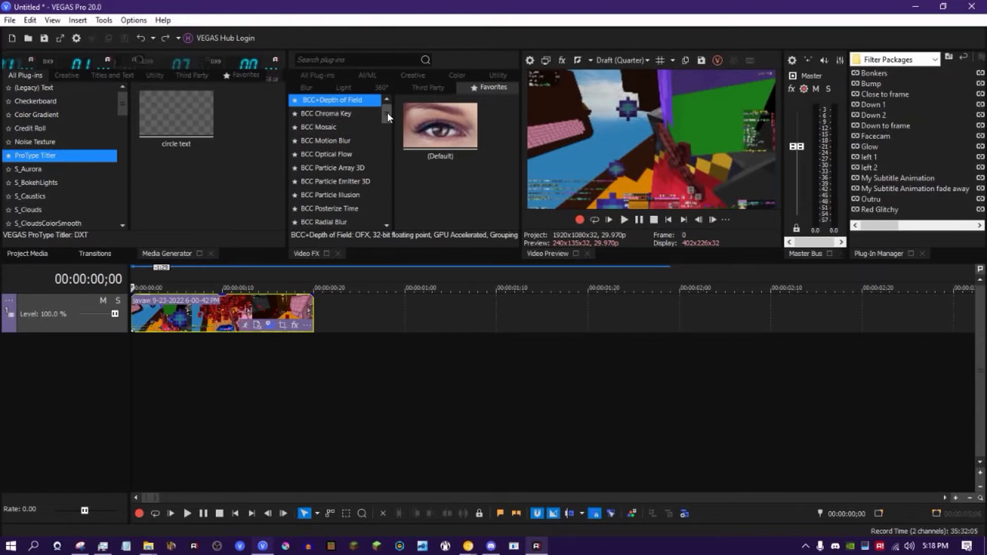
{"action": "left_click_drag", "start_coordinate": [386, 113], "coordinate": [385, 157]}
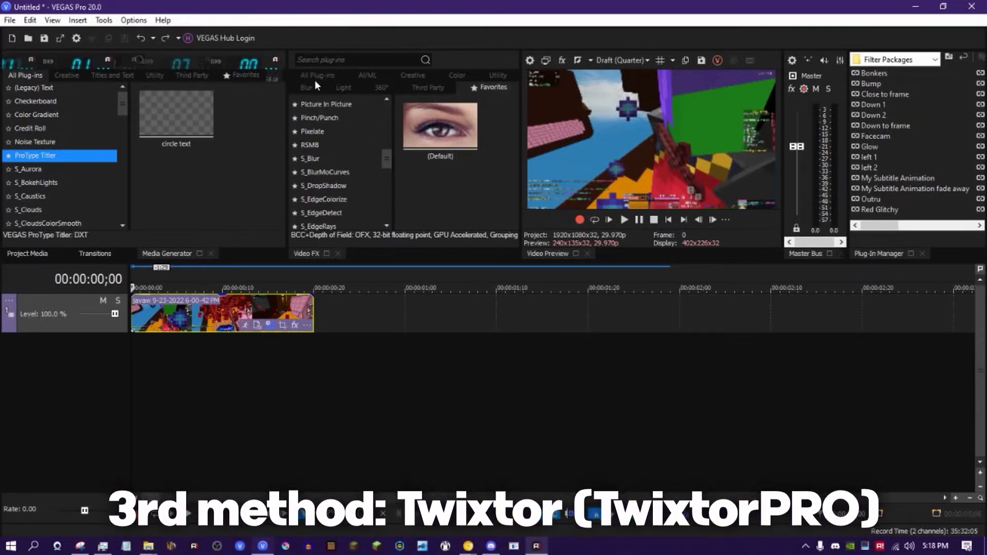
{"action": "left_click", "coordinate": [317, 78]}
{"action": "scroll", "coordinate": [339, 178], "scroll_direction": "down", "scroll_amount": 3}
{"action": "scroll", "coordinate": [407, 176], "scroll_direction": "down", "scroll_amount": 3}
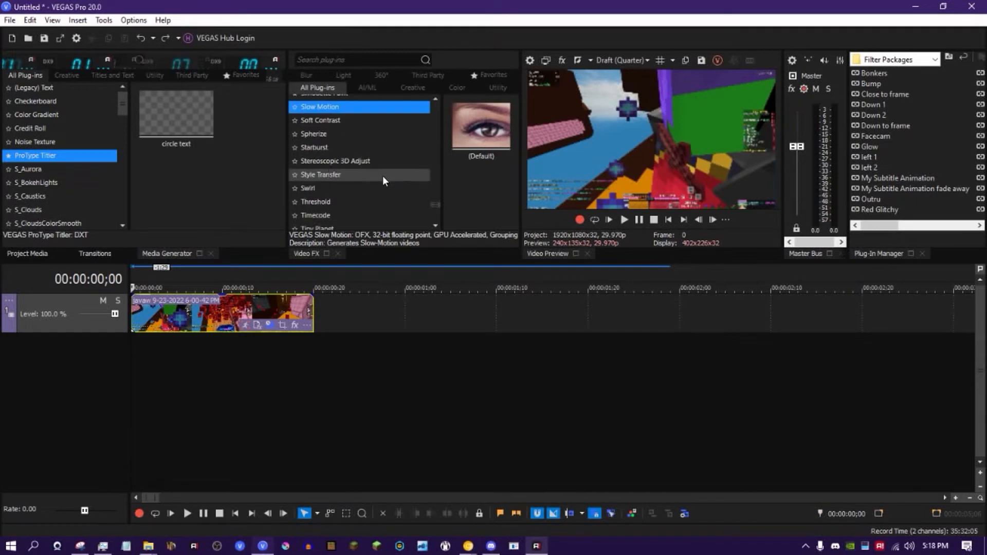
{"action": "scroll", "coordinate": [335, 171], "scroll_direction": "down", "scroll_amount": 3}
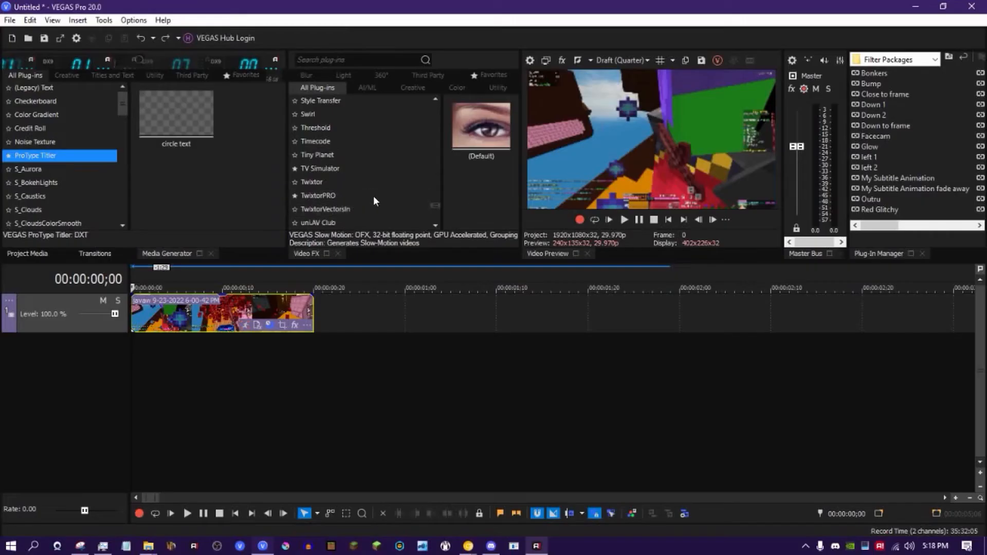
{"action": "left_click", "coordinate": [363, 198]}
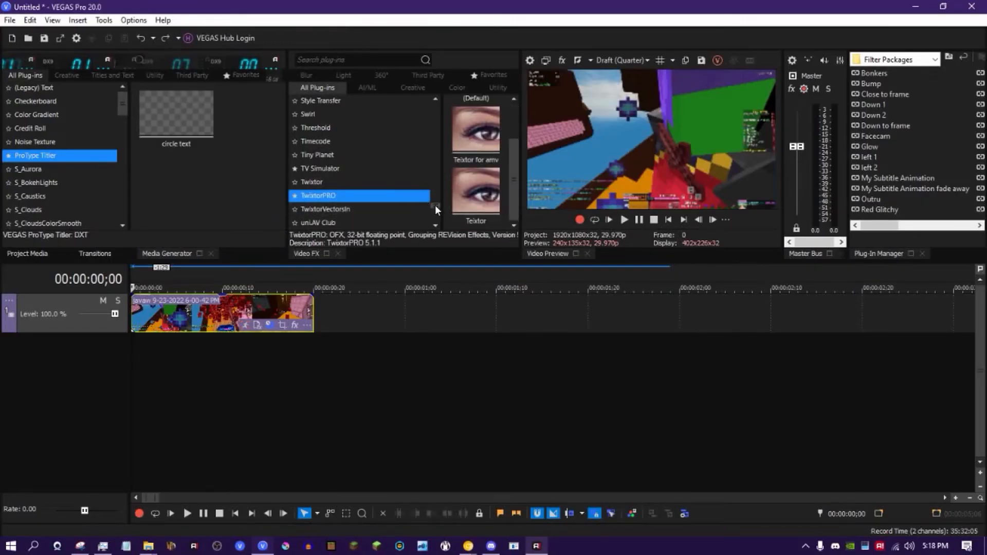
{"action": "left_click_drag", "start_coordinate": [441, 210], "coordinate": [413, 215]}
{"action": "left_click_drag", "start_coordinate": [490, 199], "coordinate": [255, 305]}
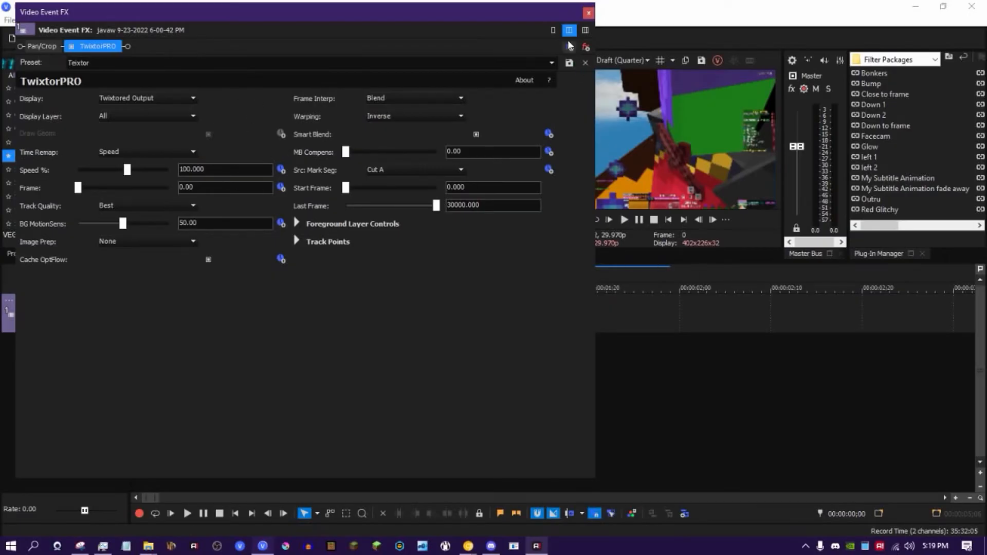
- Enable keyframe animation for TwixtorPRO's Speed % parameter
{"action": "left_click", "coordinate": [585, 13]}
{"action": "left_click", "coordinate": [589, 13]}
{"action": "left_click", "coordinate": [282, 172]}
{"action": "left_click", "coordinate": [282, 171]}
{"action": "left_click", "coordinate": [229, 169]}
{"action": "left_click", "coordinate": [281, 169]}
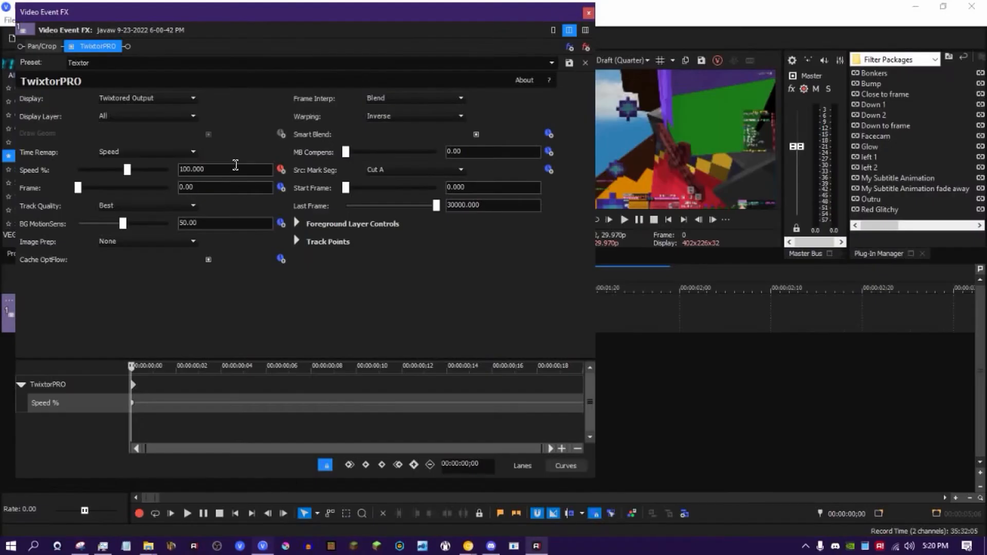
- Set the Speed % to 200 at the starting keyframe
{"action": "double_click", "coordinate": [236, 166]}
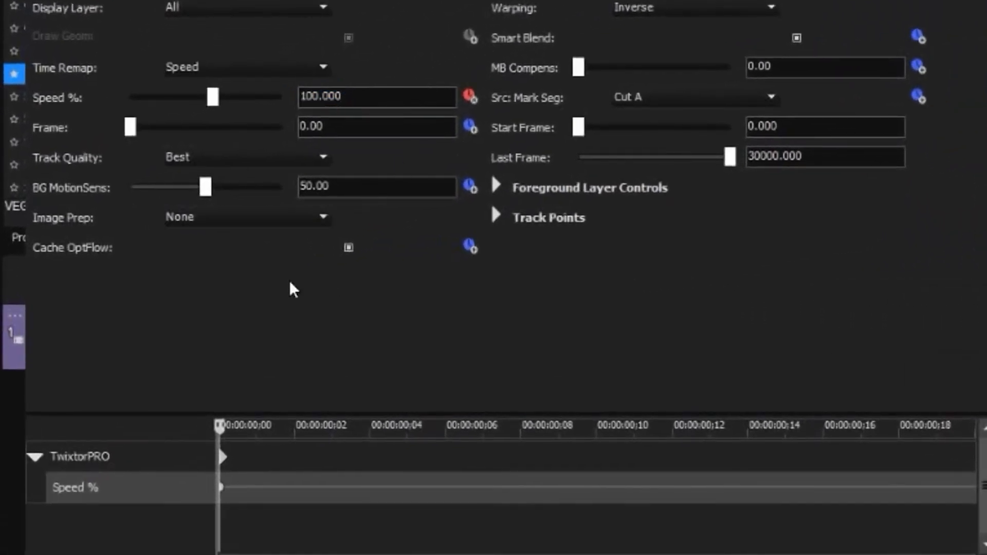
{"action": "double_click", "coordinate": [364, 99]}
{"action": "type", "text": "150"}
{"action": "key", "text": "BackSpace"}
{"action": "key", "text": "BackSpace"}
{"action": "type", "text": "200"}
{"action": "key", "text": "Return"}
- Add a Speed % keyframe of 50 at frame 5 of the clip
{"action": "left_click_drag", "start_coordinate": [247, 480], "coordinate": [416, 477]}
{"action": "double_click", "coordinate": [364, 106]}
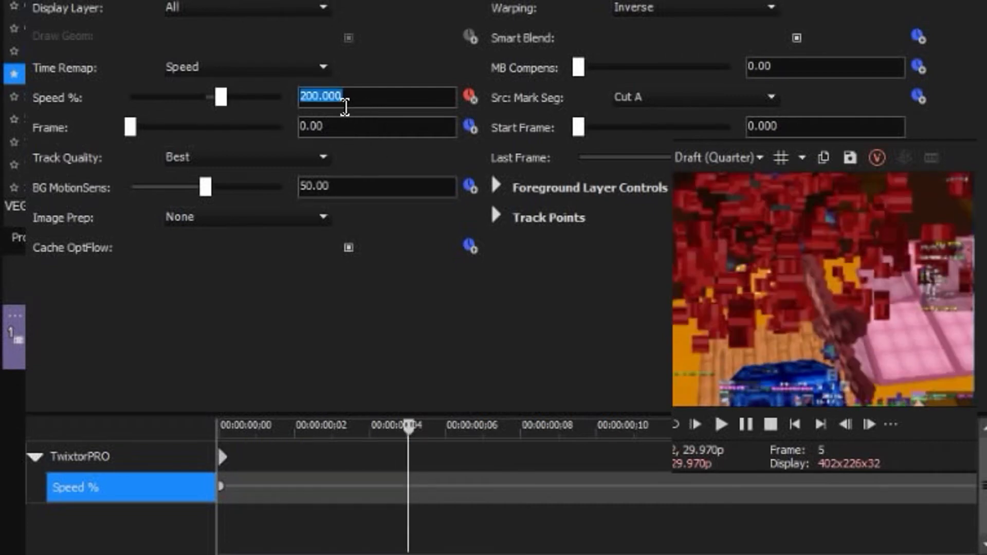
{"action": "type", "text": "50"}
{"action": "key", "text": "Return"}
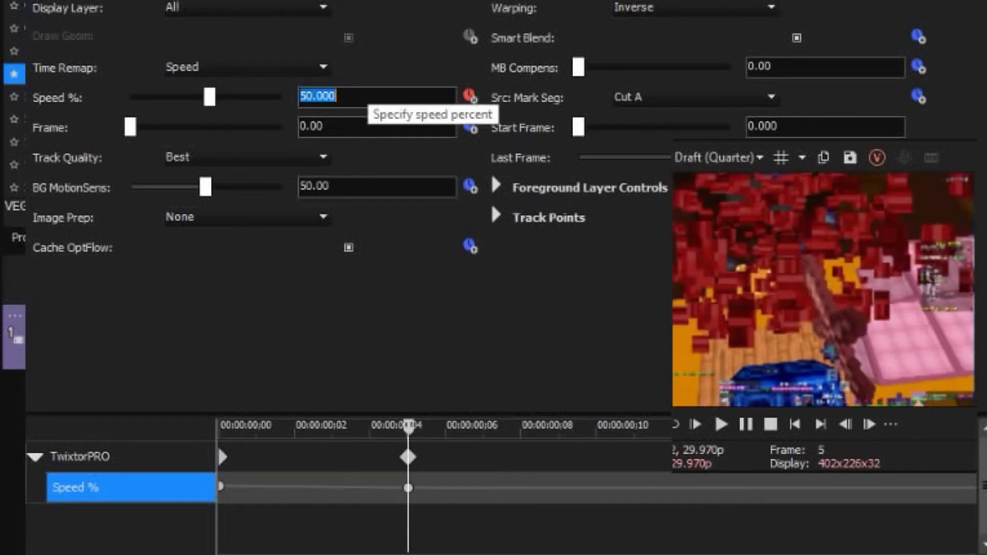
- Change the interpolation type of the first Speed % keyframe at the clip's start
{"action": "left_click", "coordinate": [222, 489]}
{"action": "right_click", "coordinate": [222, 488]}
{"action": "left_click", "coordinate": [332, 347]}
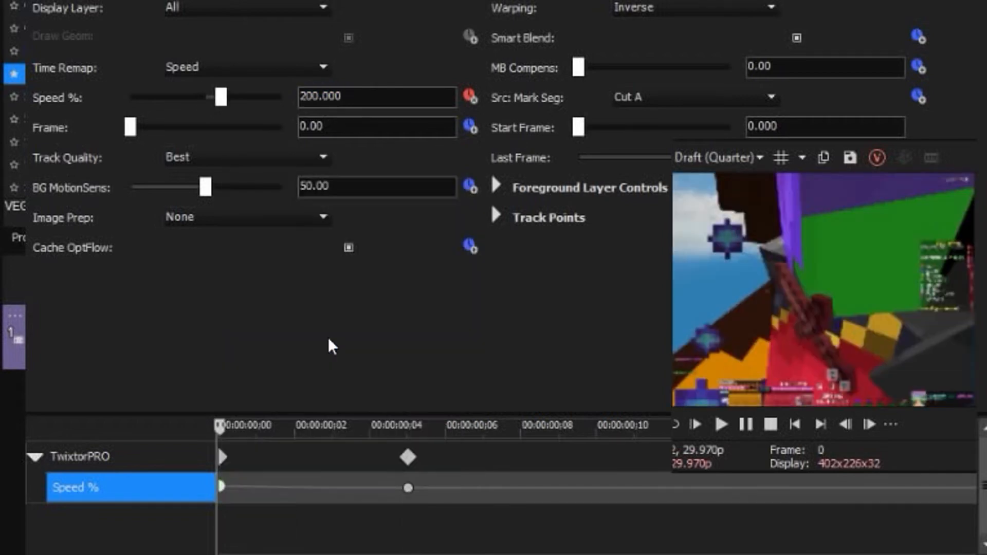
- Check the second Speed % keyframe's interpolation options, preview the clip up to frame 8 and close the effect settings
{"action": "left_click_drag", "start_coordinate": [260, 529], "coordinate": [405, 506]}
{"action": "right_click", "coordinate": [406, 501]}
{"action": "left_click", "coordinate": [238, 292]}
{"action": "scroll", "coordinate": [210, 128], "scroll_direction": "up", "scroll_amount": 20}
{"action": "left_click_drag", "start_coordinate": [369, 519], "coordinate": [520, 523]}
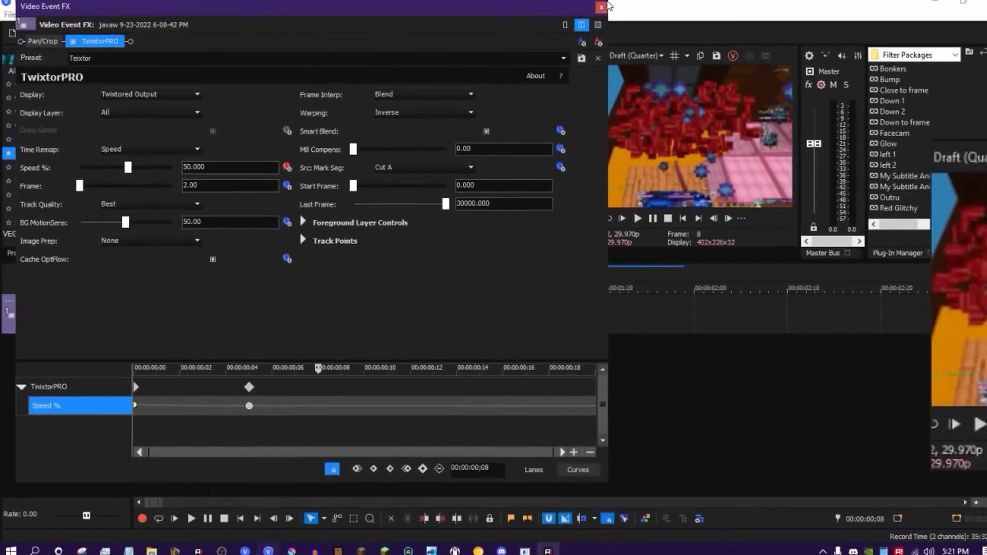
{"action": "left_click", "coordinate": [604, 7]}
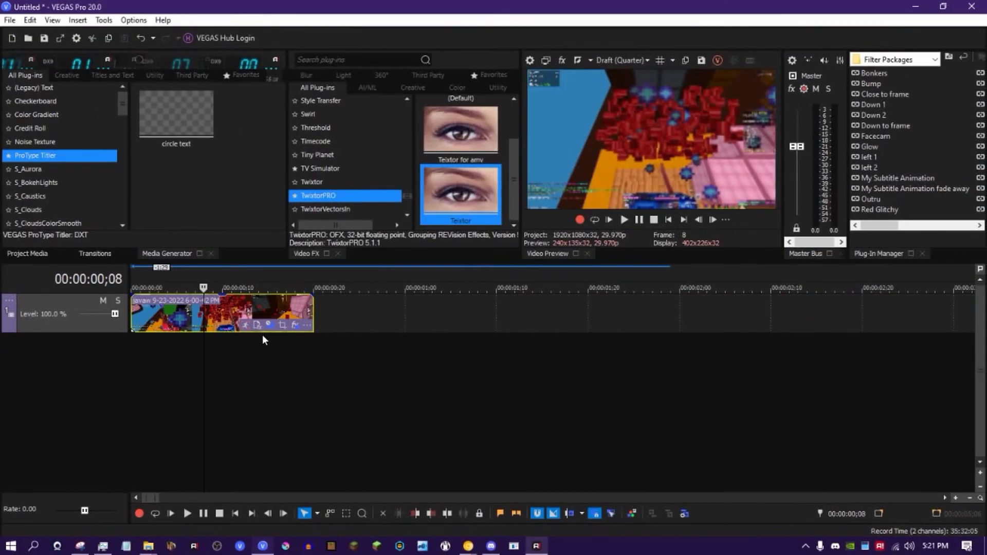
- Reopen the clip's TwixtorPRO settings and set the Track Quality to Medium
{"action": "left_click", "coordinate": [307, 337]}
{"action": "left_click", "coordinate": [297, 325]}
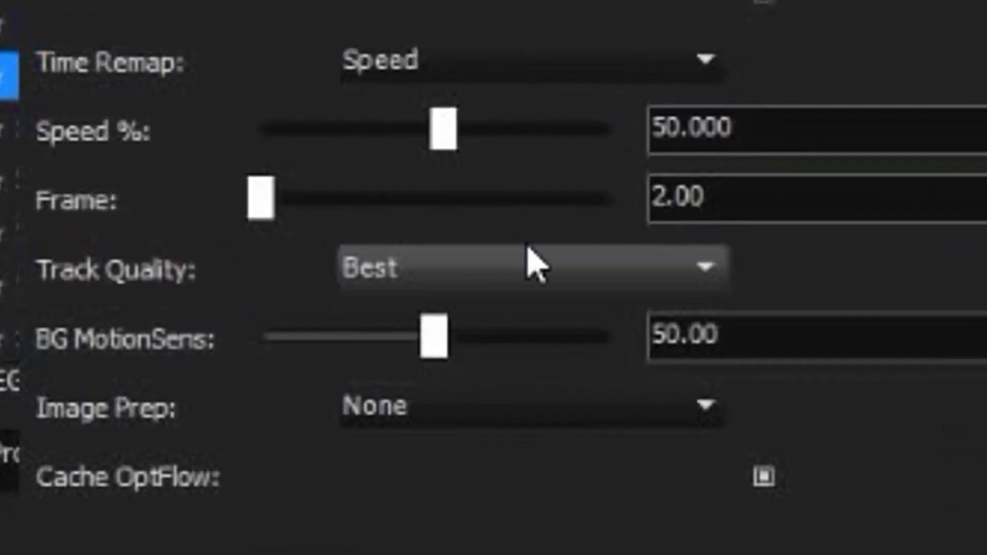
{"action": "left_click", "coordinate": [594, 323]}
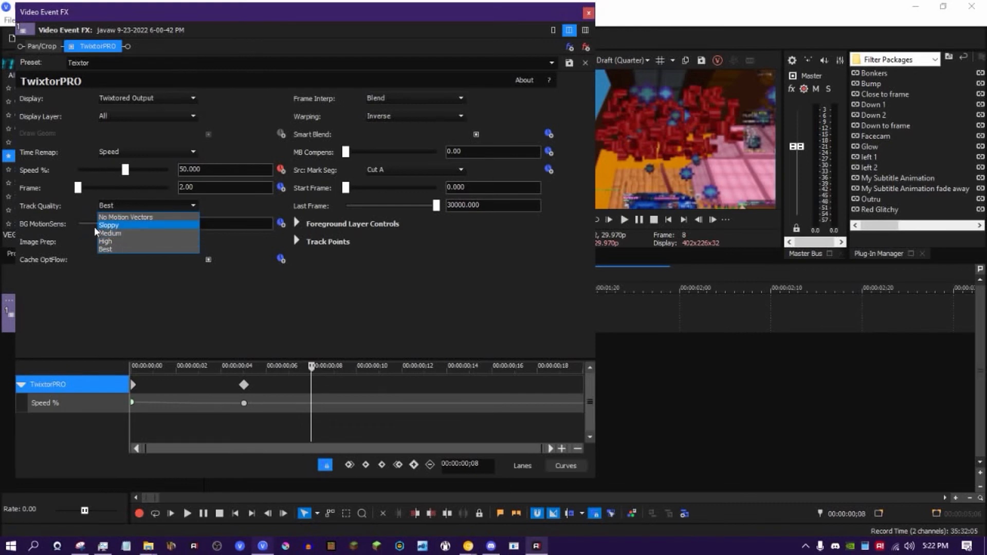
{"action": "left_click", "coordinate": [109, 233]}
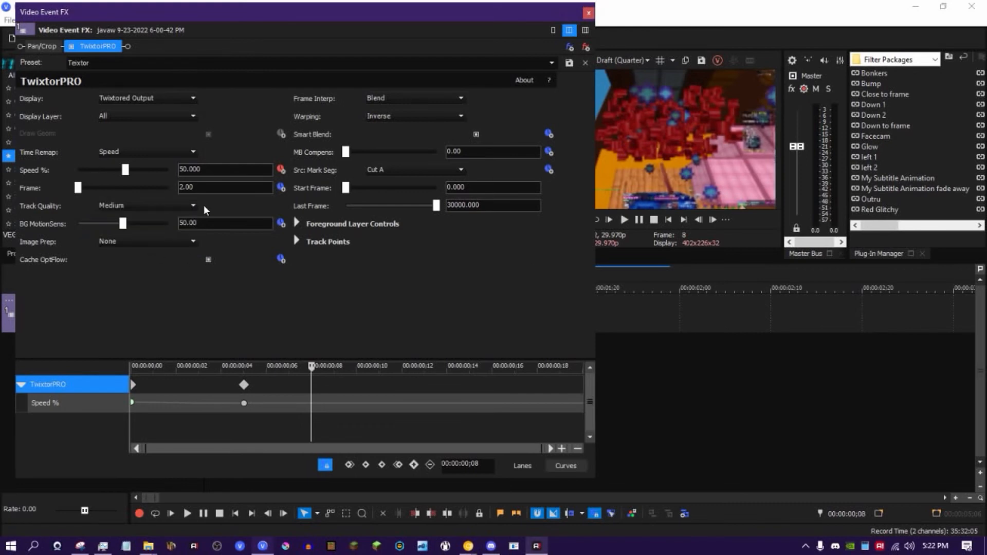
- Go through the Track Quality options again and set TwixtorPRO's Track Quality to Best
{"action": "left_click", "coordinate": [178, 205]}
{"action": "left_click", "coordinate": [153, 223]}
{"action": "left_click", "coordinate": [171, 205]}
{"action": "left_click", "coordinate": [121, 233]}
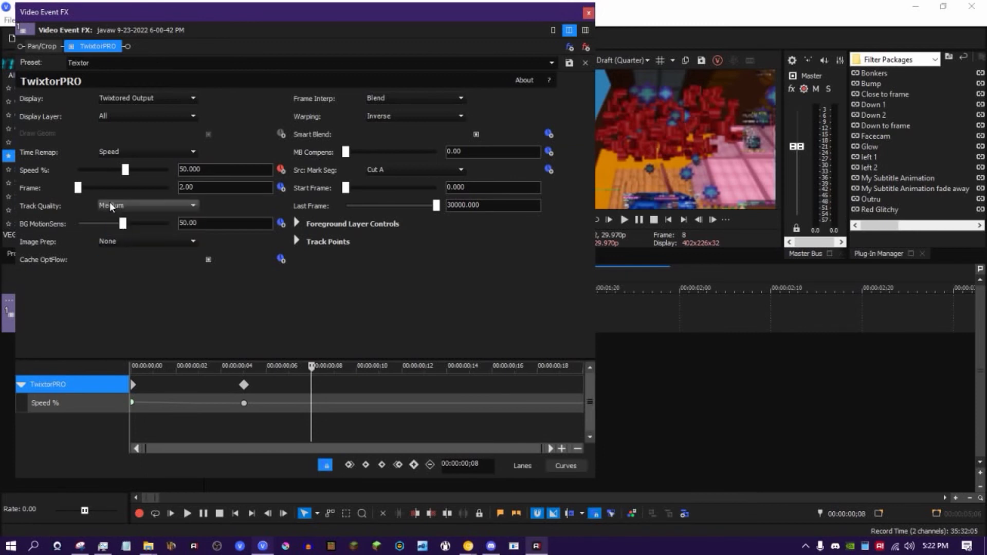
{"action": "left_click", "coordinate": [134, 207]}
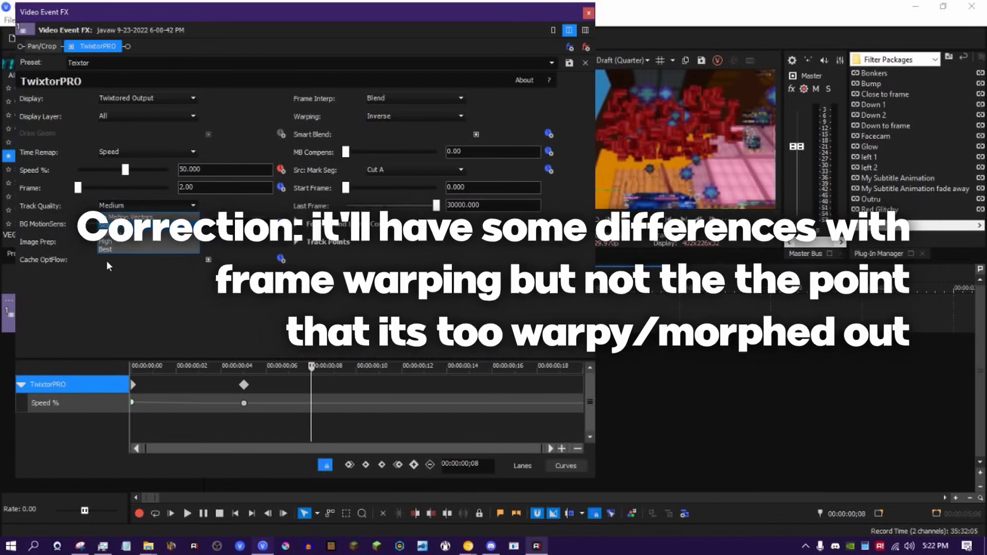
{"action": "left_click", "coordinate": [111, 249]}
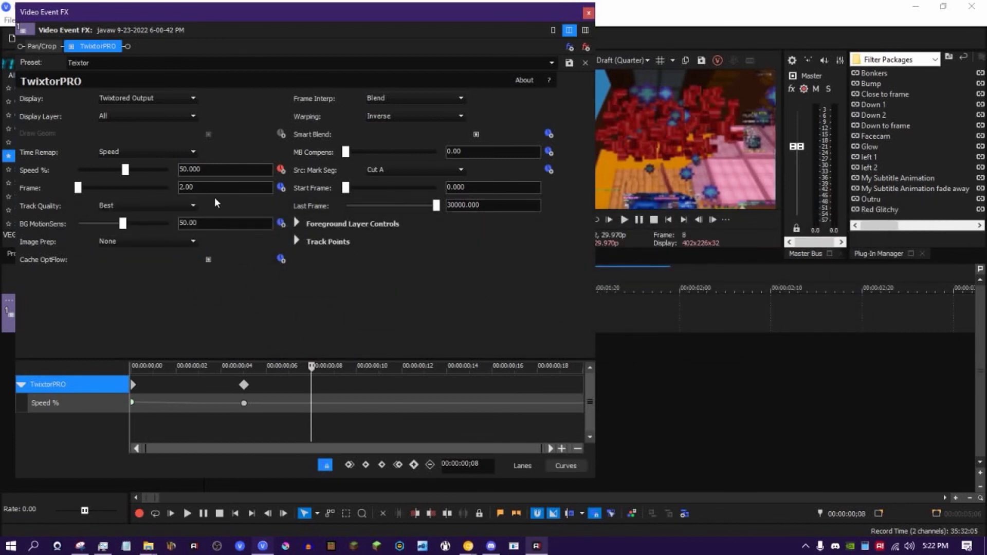